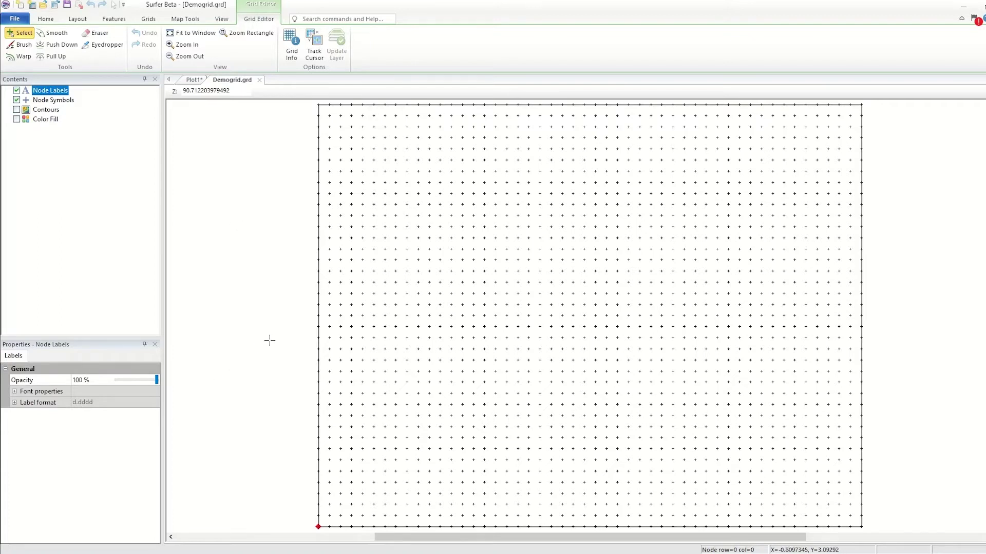
Step: Switch to the empty Plot1 page, leaving Demogrid.grd open in the grid editor
left_click(191, 80)
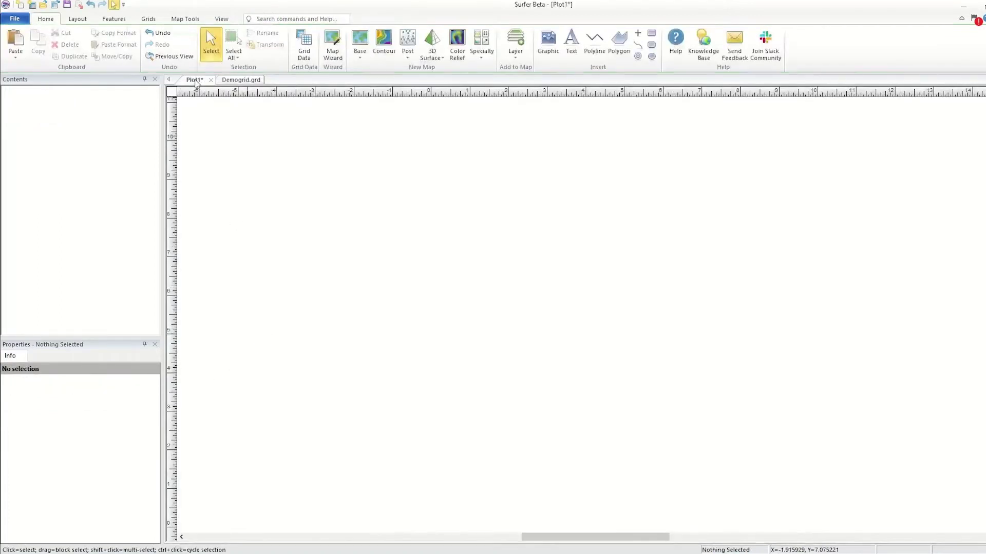
Step: Start Grid Data from the Home ribbon, with Kriging as the gridding method
left_click(303, 57)
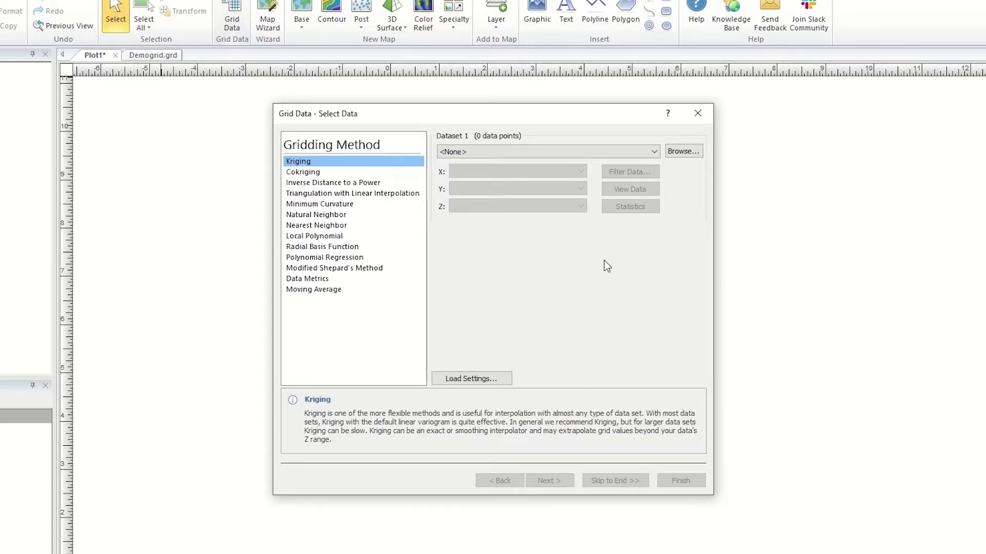
Step: Load Points.dat from the Gridding folder as Dataset 1 and preview its raw values
left_click(688, 153)
left_click(430, 205)
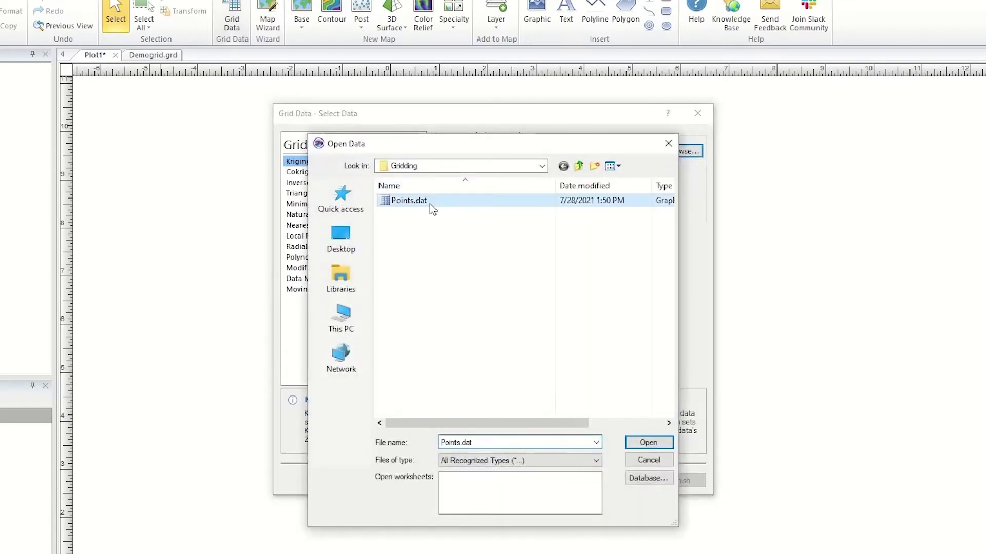
left_click(640, 445)
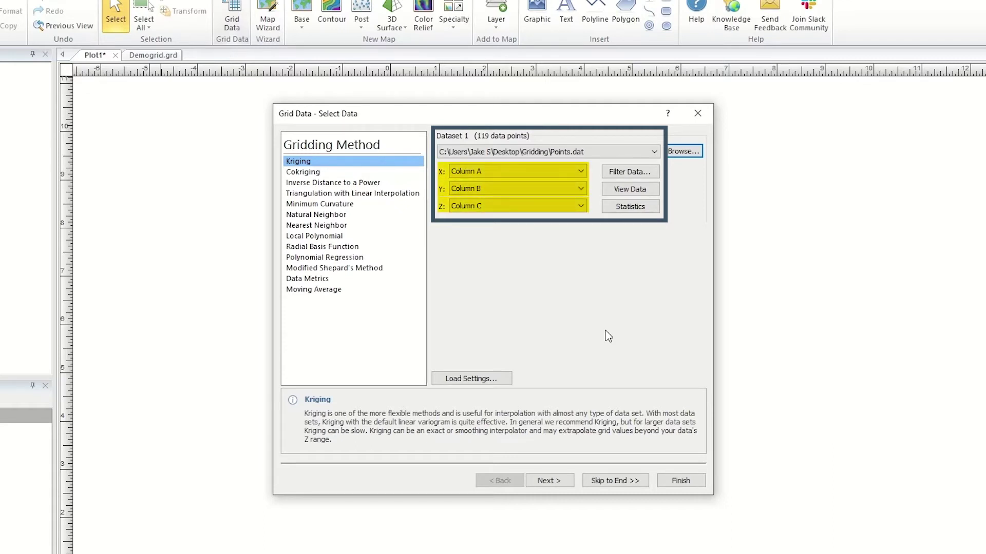
left_click(645, 186)
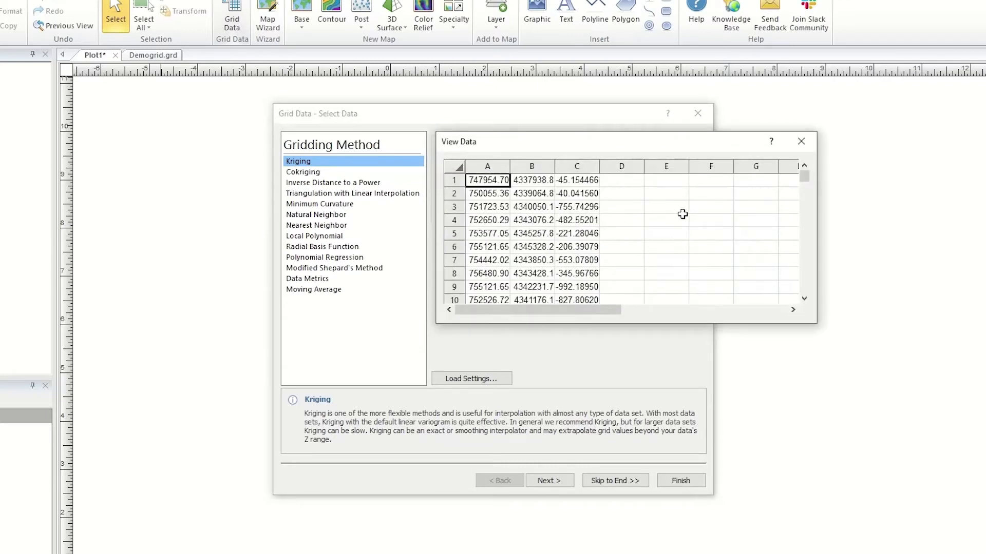
left_click(802, 142)
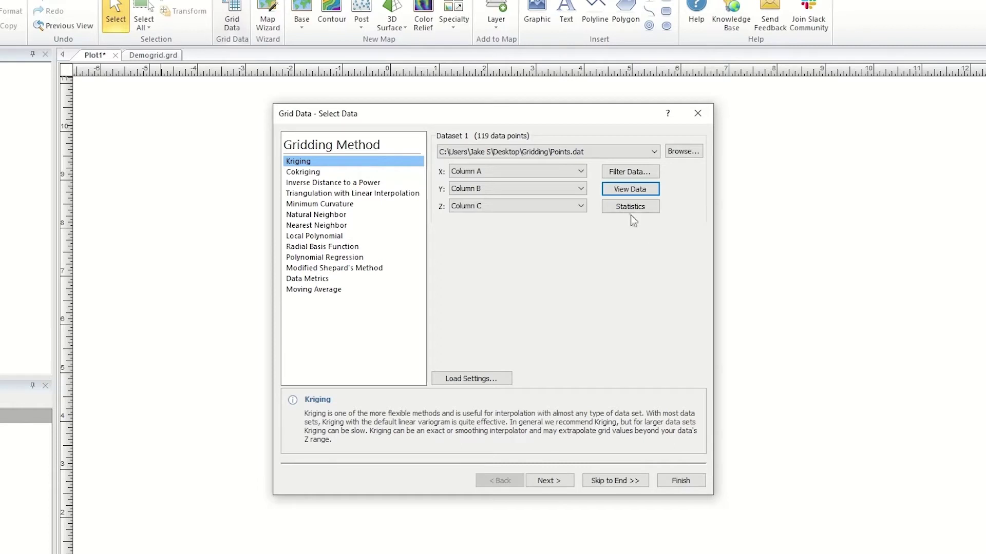
left_click(388, 162)
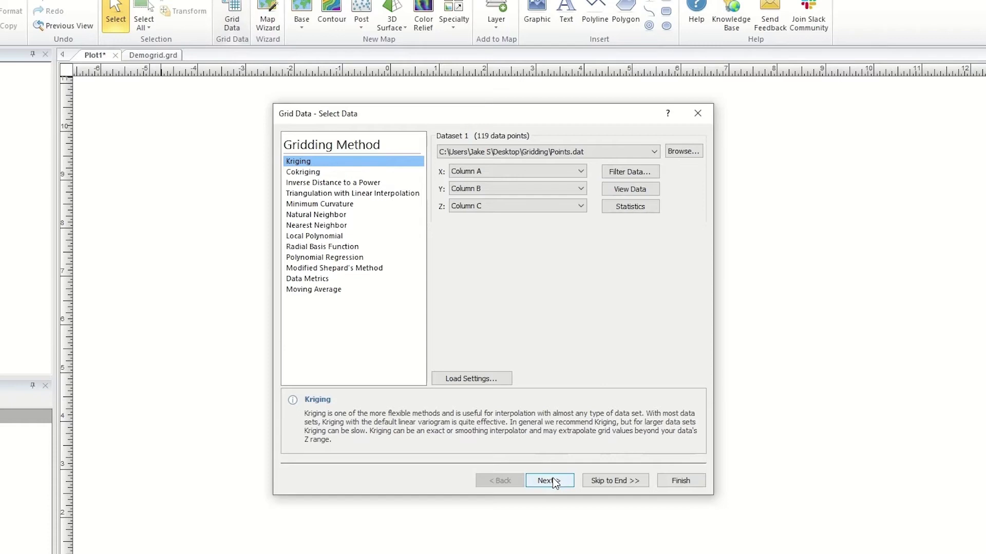
Step: Skip ahead to the Kriging Output page for the 57 by 100 node Points.grd grid
left_click(614, 481)
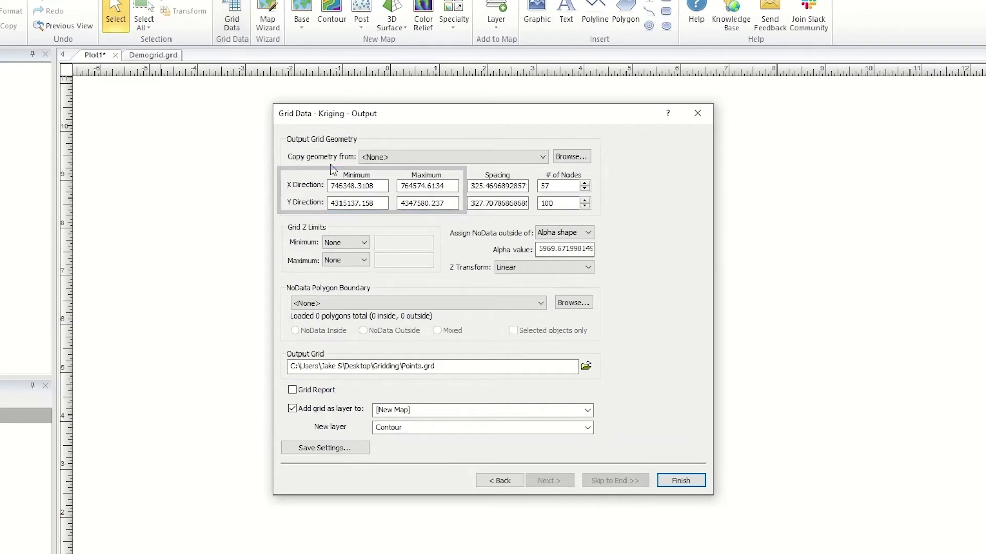
Step: Set the output grid X Minimum to 745400 and X Maximum to 765700
key("Return")
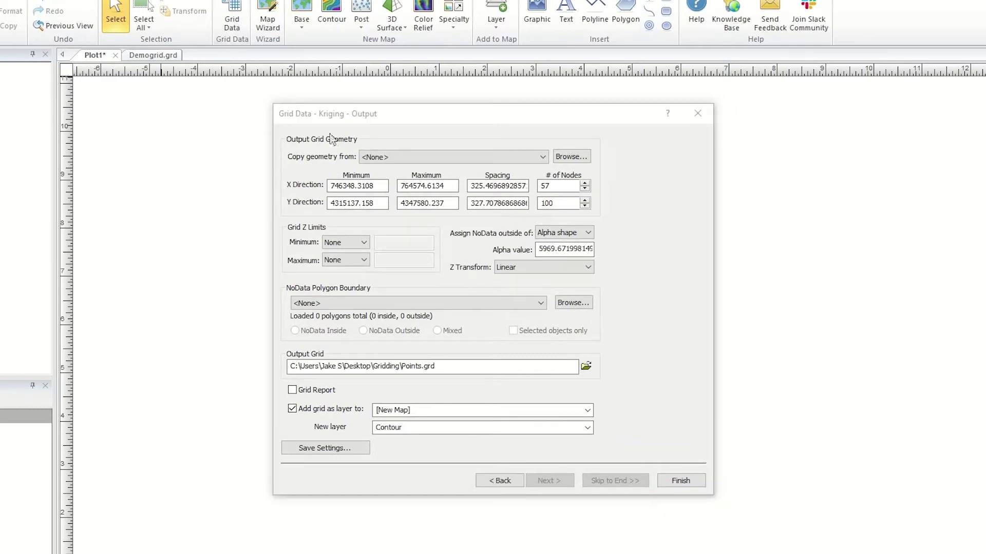
key("alt+Tab")
type("745400")
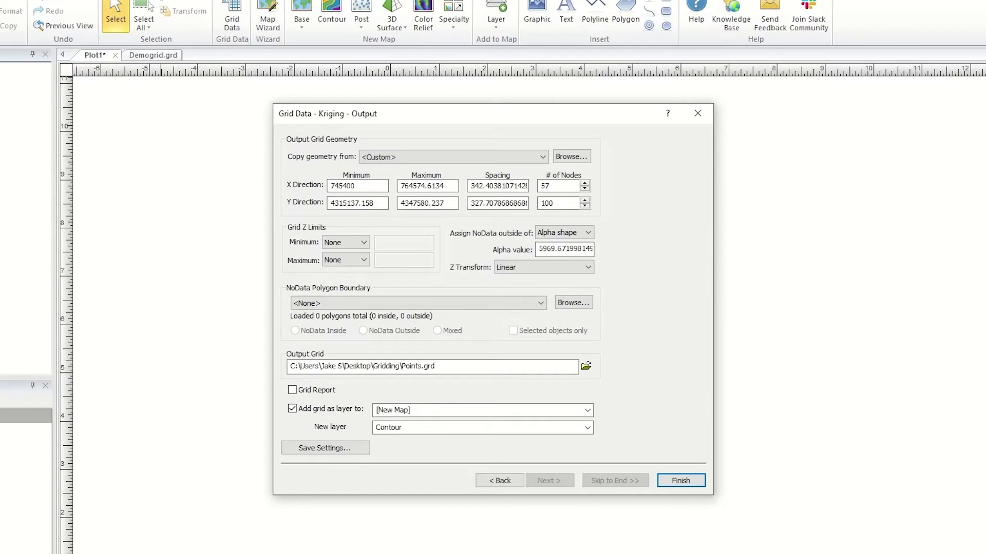
key("alt+Tab")
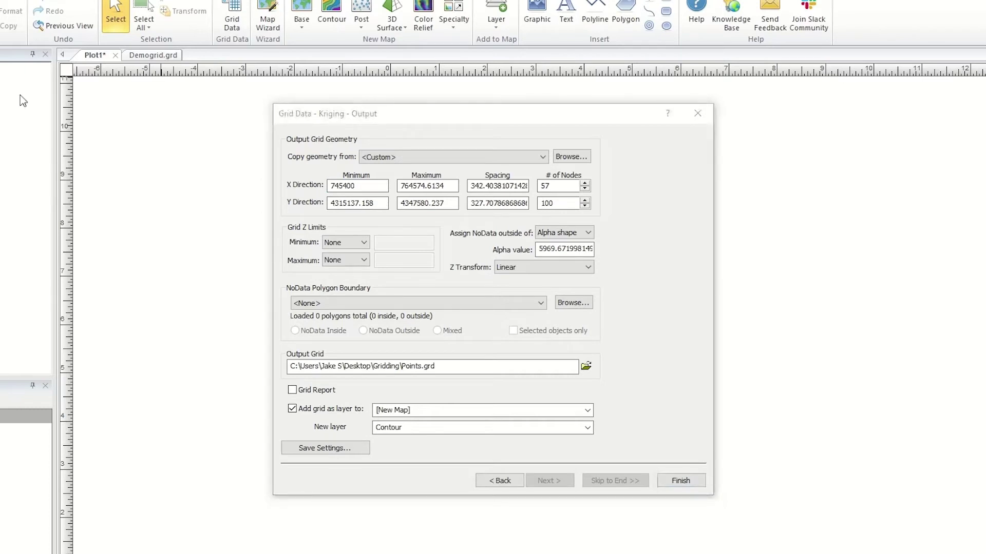
key("alt+Tab")
key("Tab")
type("765700")
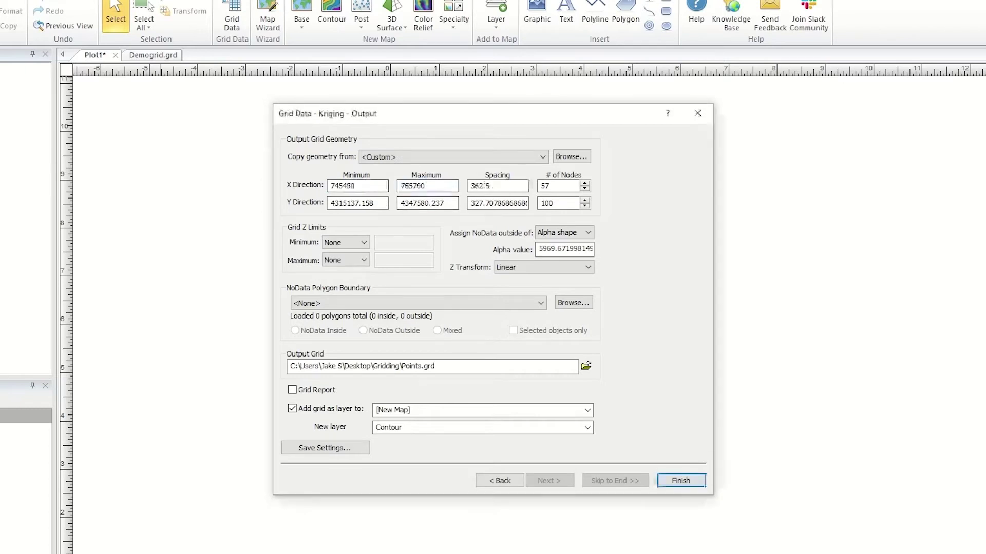
key("alt+Tab")
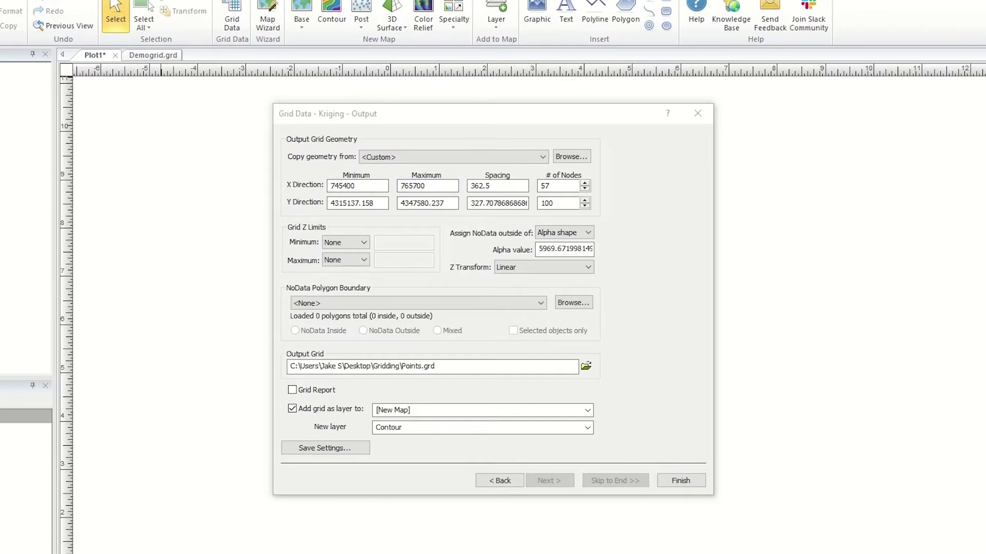
Step: Set the output grid Y Minimum to 4313750 and Y Maximum to 4348750
key("alt+Tab")
key("Tab")
type("4313750")
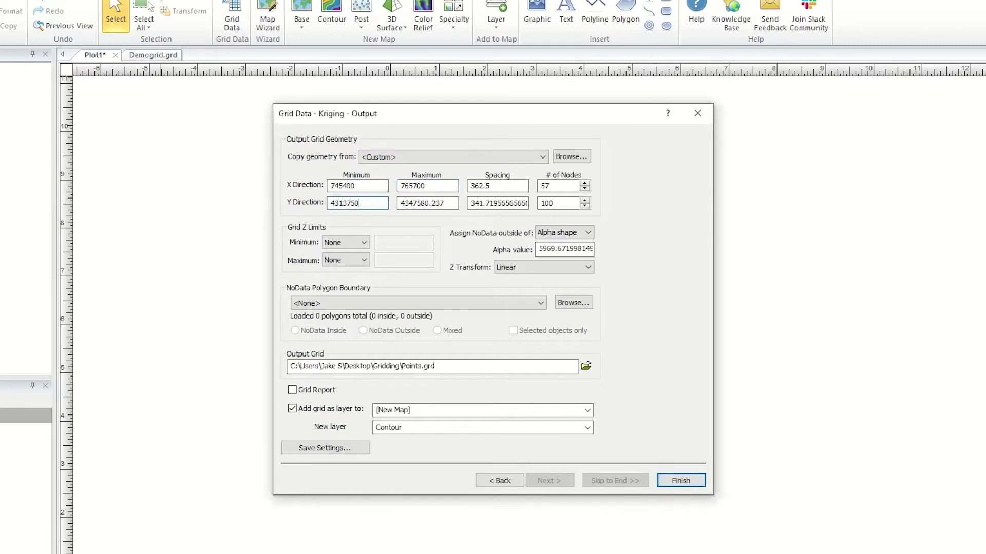
key("alt+Tab")
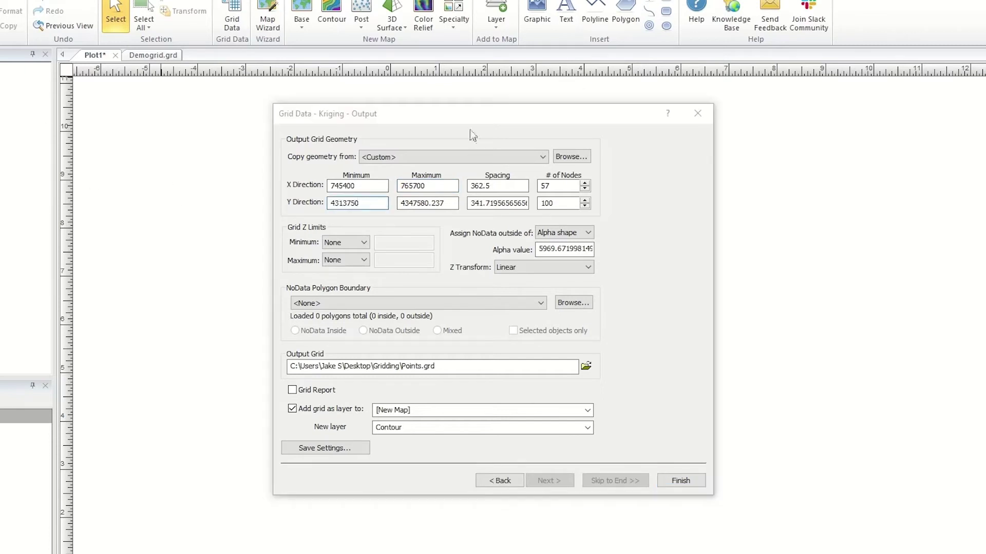
key("alt+Tab")
key("Tab")
type("4348750")
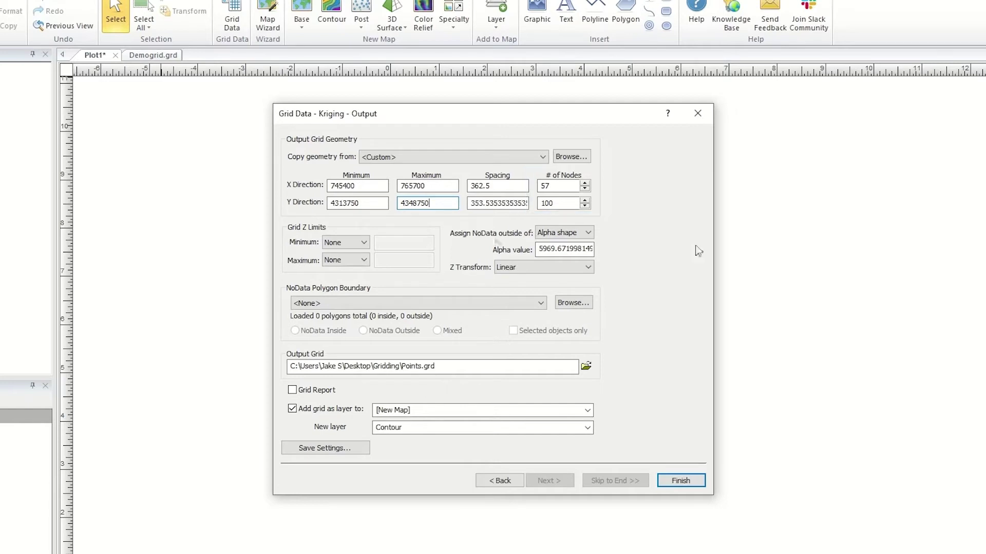
Step: Adjust X nodes down to 54 and back to 57, keeping Z Transform at Linear
left_click(586, 189)
left_click(586, 189)
left_click(586, 189)
left_click(586, 183)
left_click(585, 184)
left_click(585, 184)
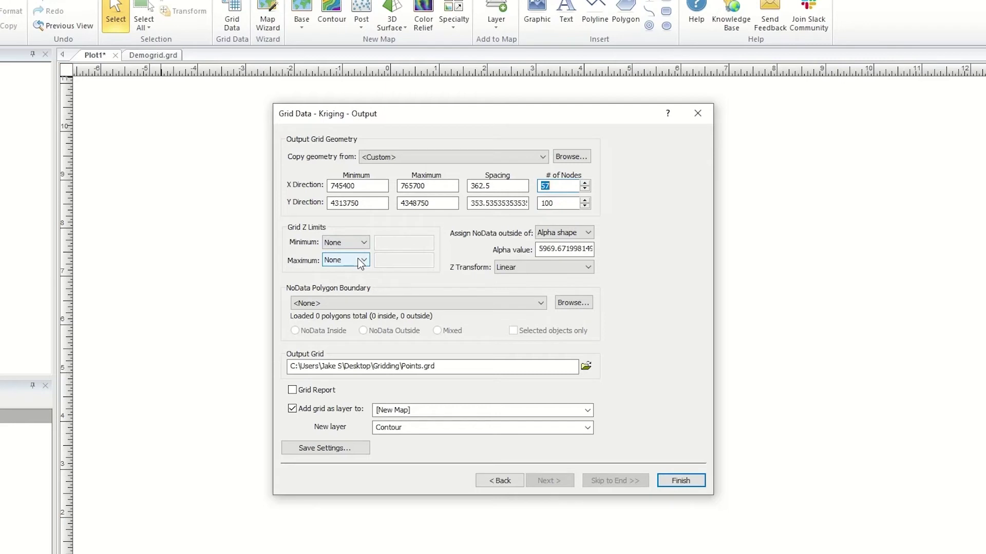
left_click(573, 279)
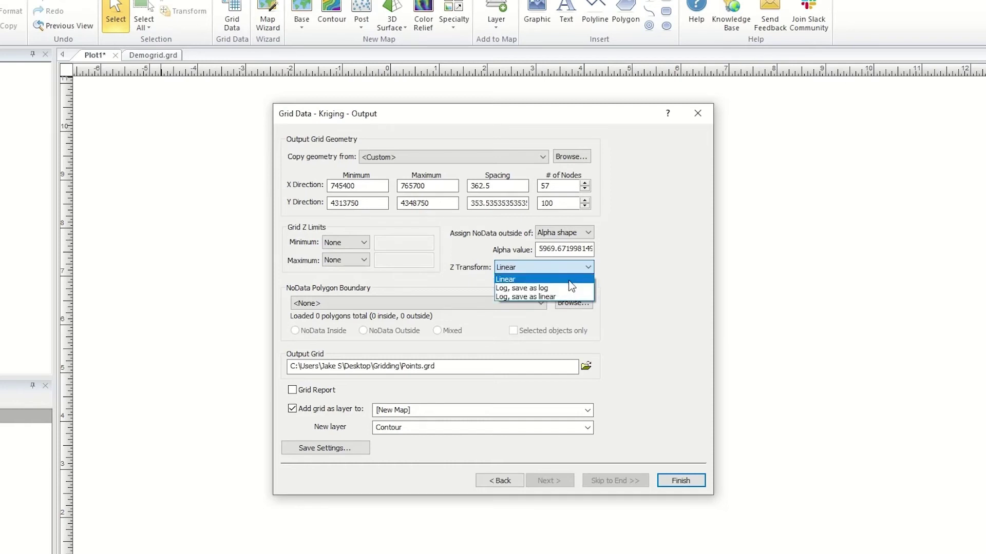
left_click(569, 281)
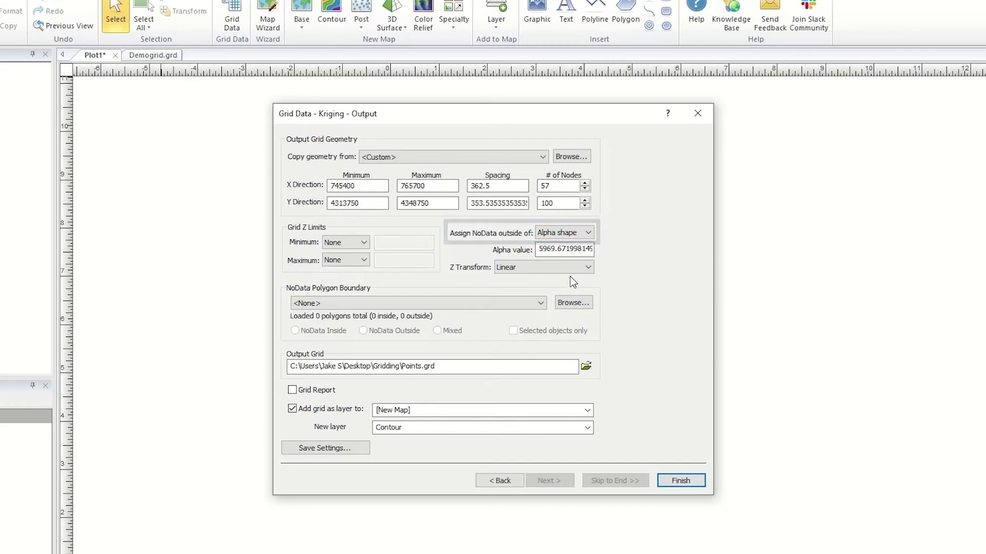
left_click(586, 234)
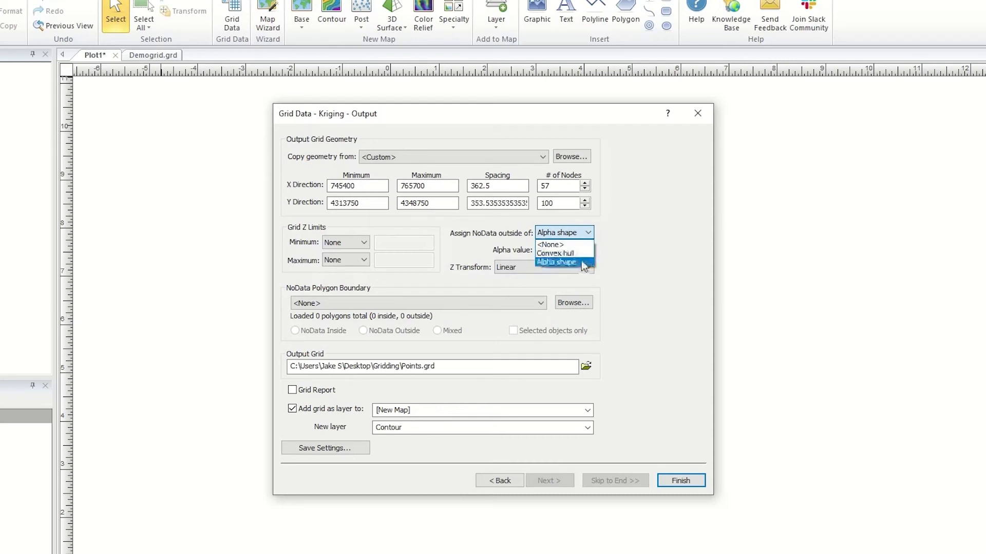
left_click(560, 253)
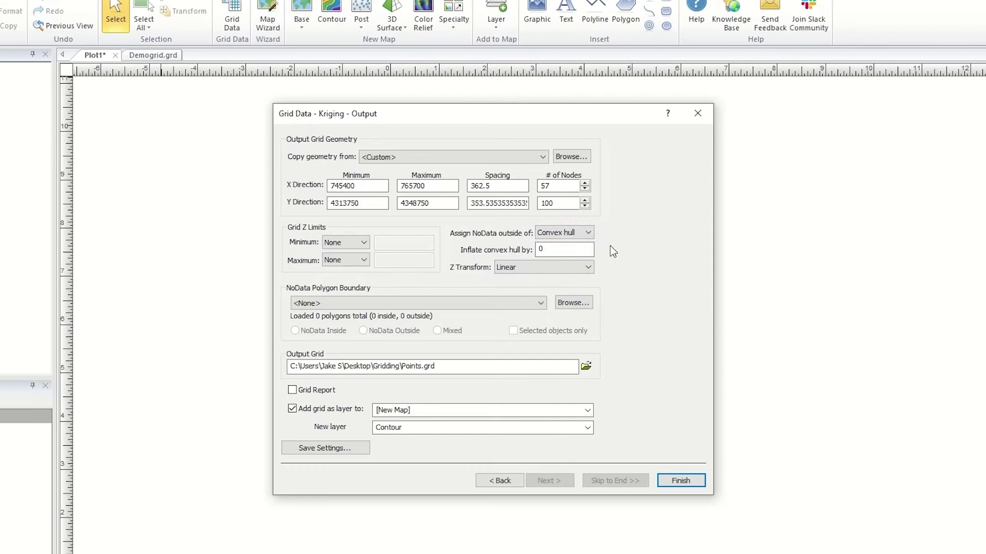
left_click(588, 233)
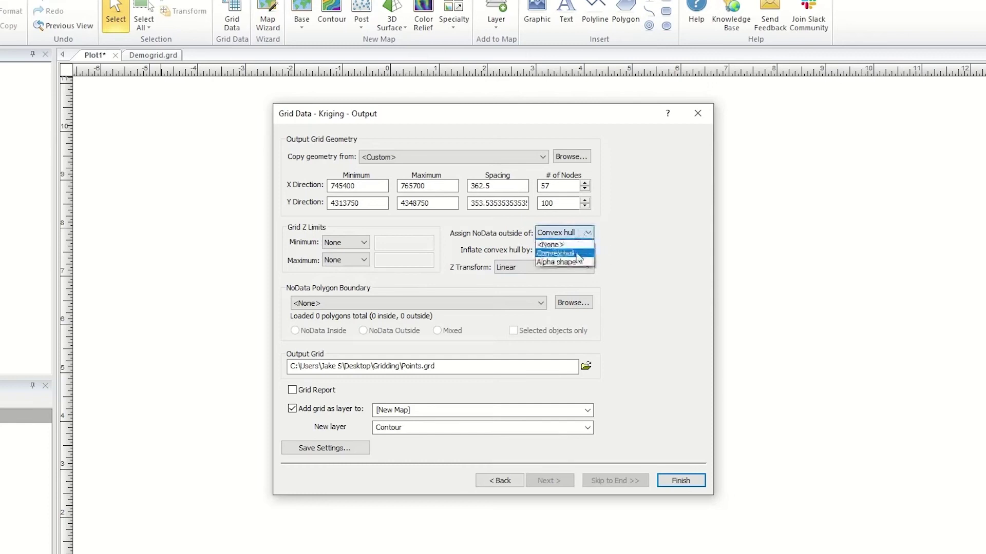
left_click(578, 262)
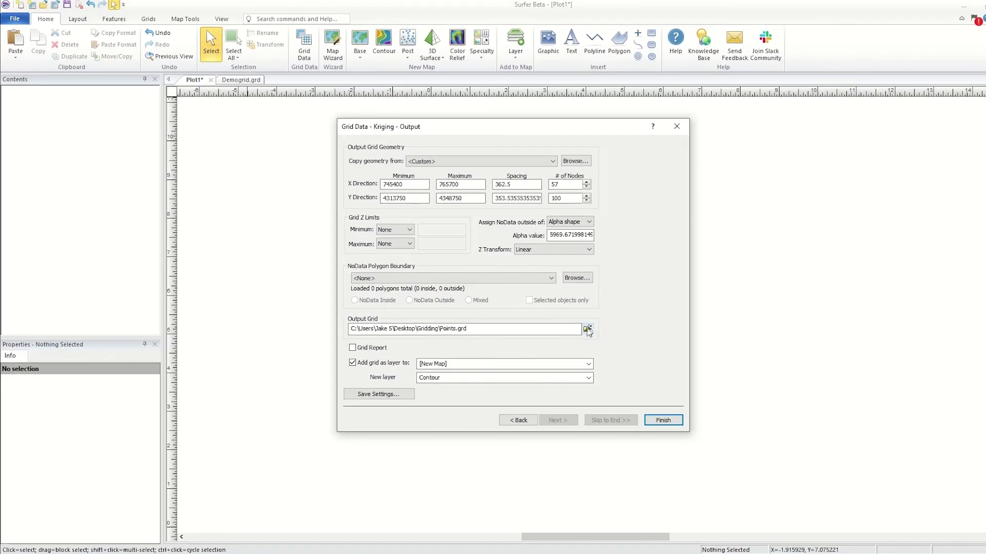
left_click(588, 329)
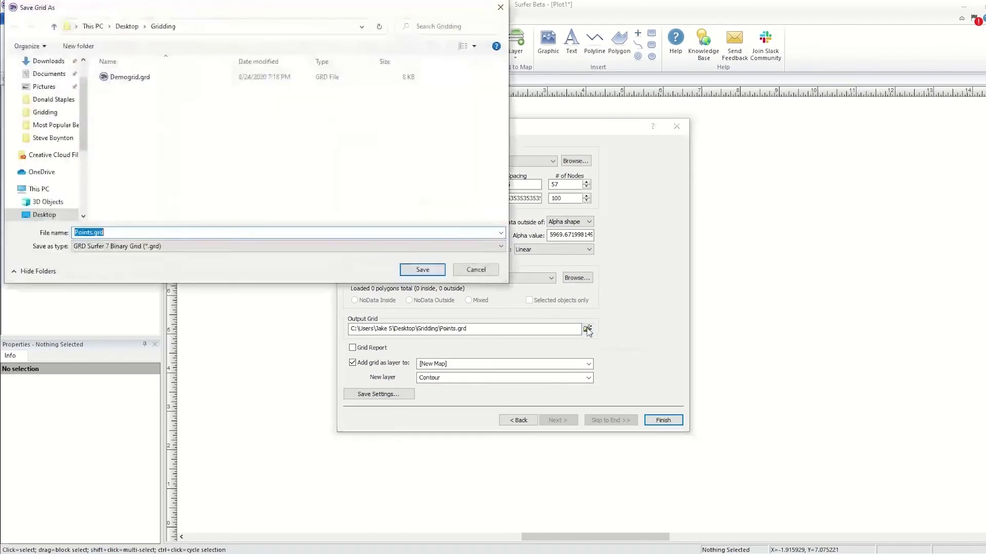
left_click(476, 270)
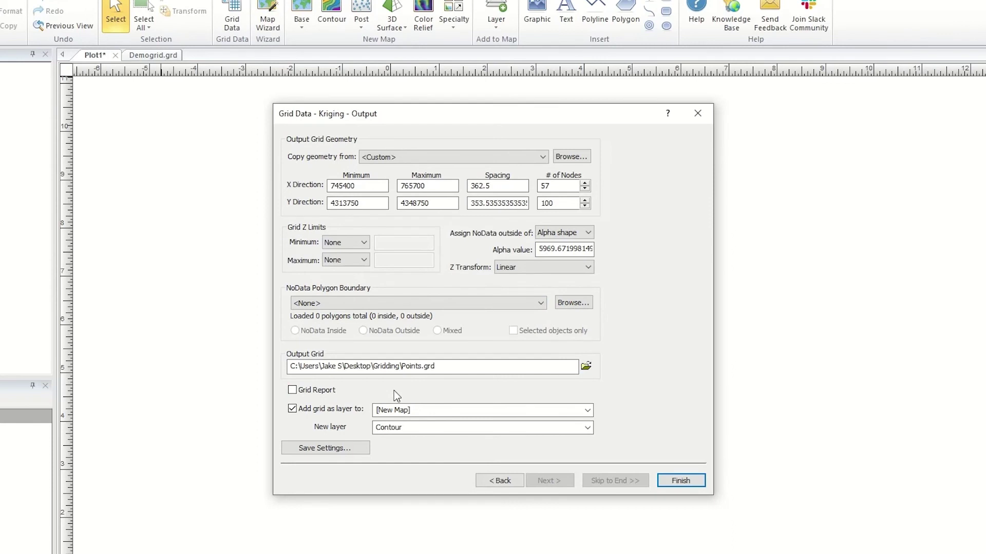
Step: Keep Add grid as layer on with 3D Surface as the new layer, then return to Select Data
left_click(291, 412)
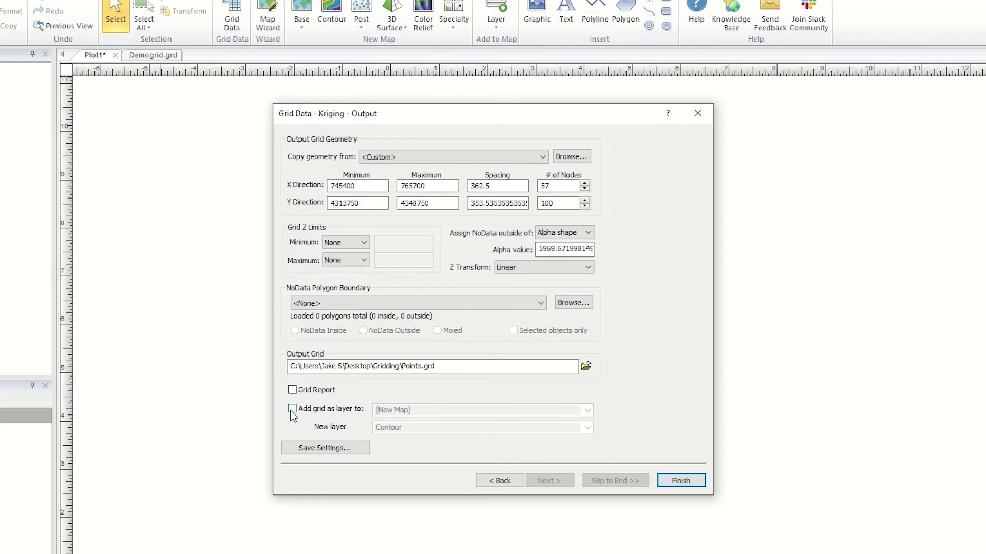
left_click(291, 413)
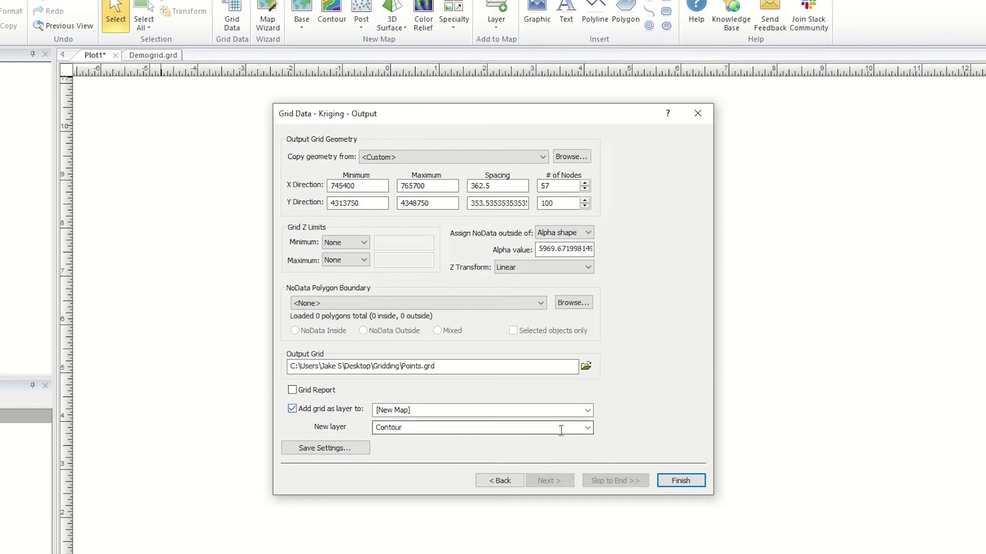
left_click(587, 428)
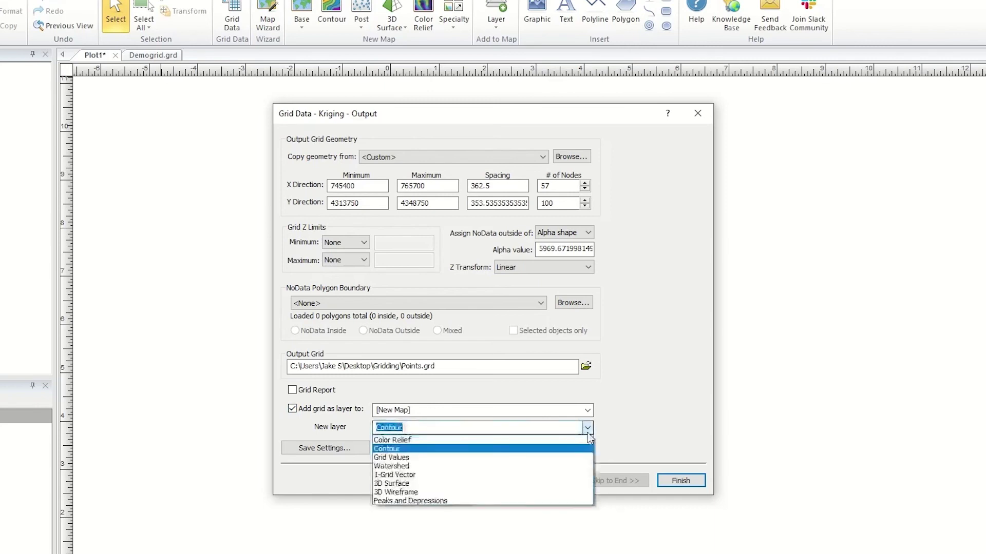
left_click(537, 484)
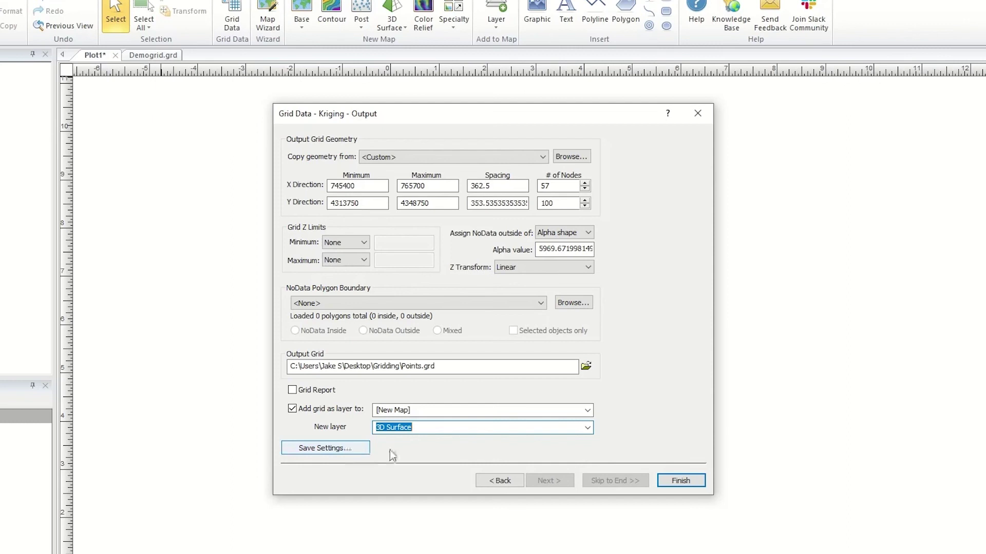
left_click(493, 478)
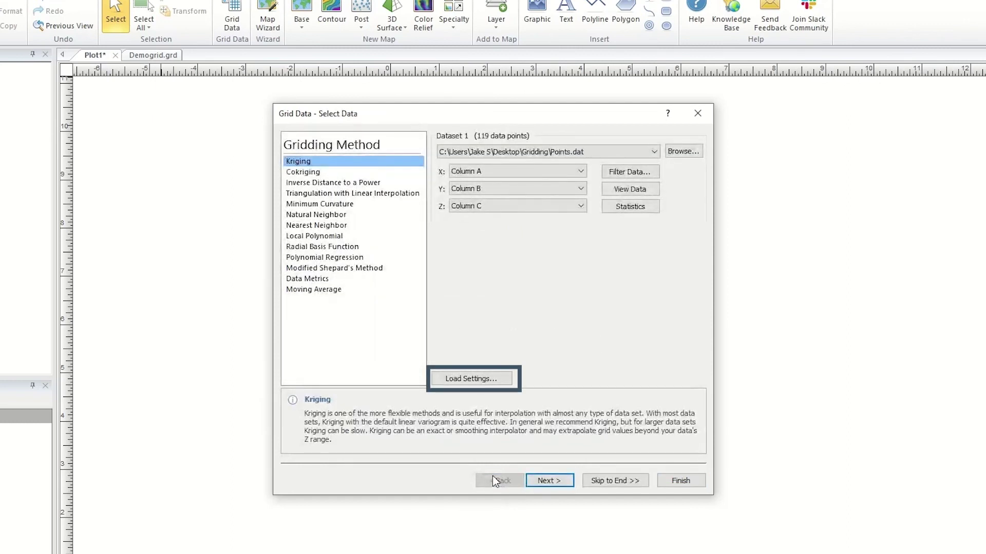
Step: Skip to the Kriging Output page and finish gridding Points.grd as a 3D Surface map
left_click(640, 484)
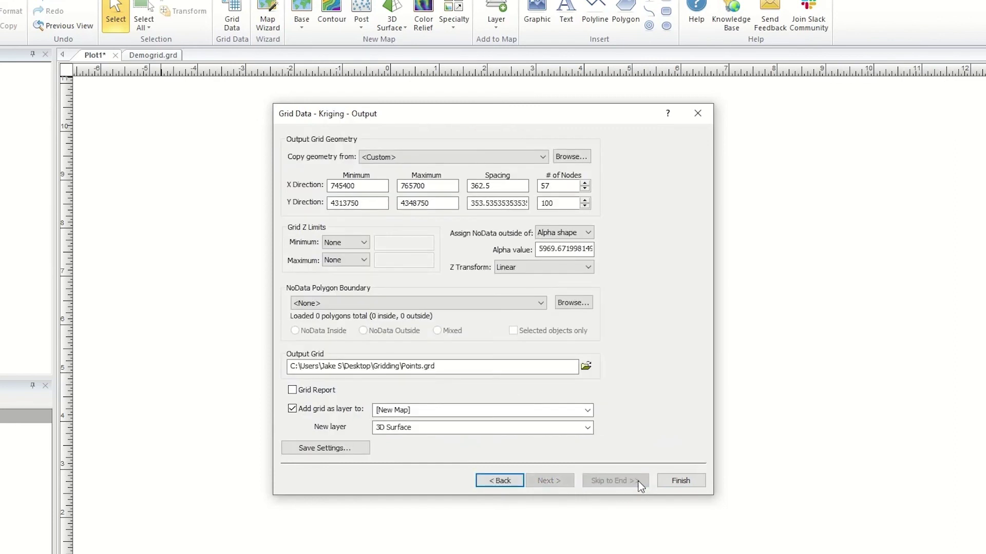
left_click(672, 483)
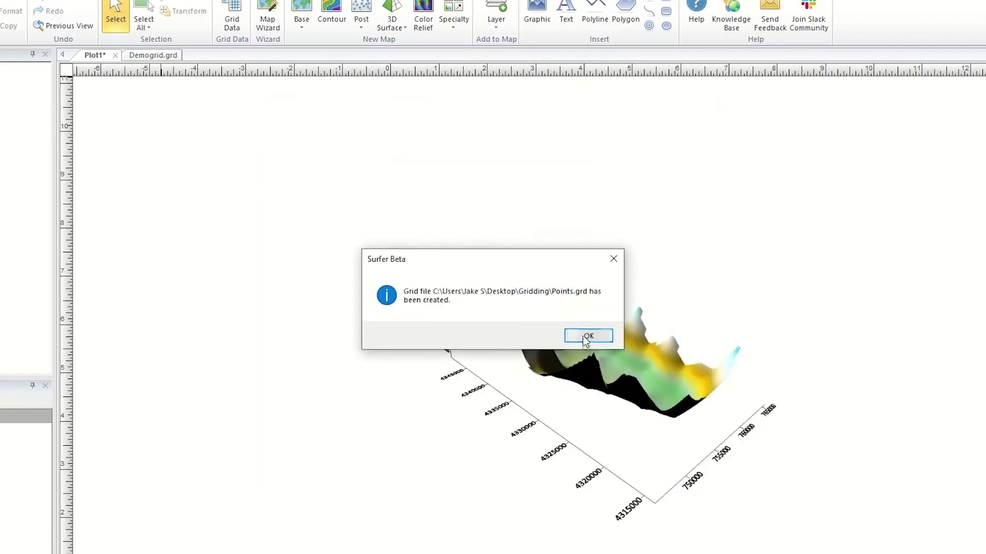
Step: Dismiss the grid-created message and select the 3D Surface-Points.grd layer in Contents
left_click(587, 337)
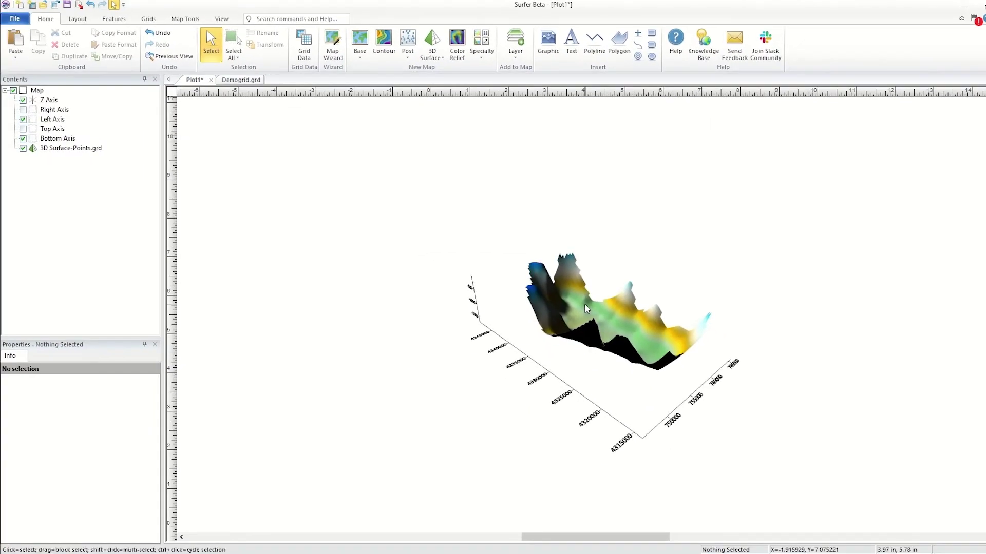
left_click(71, 148)
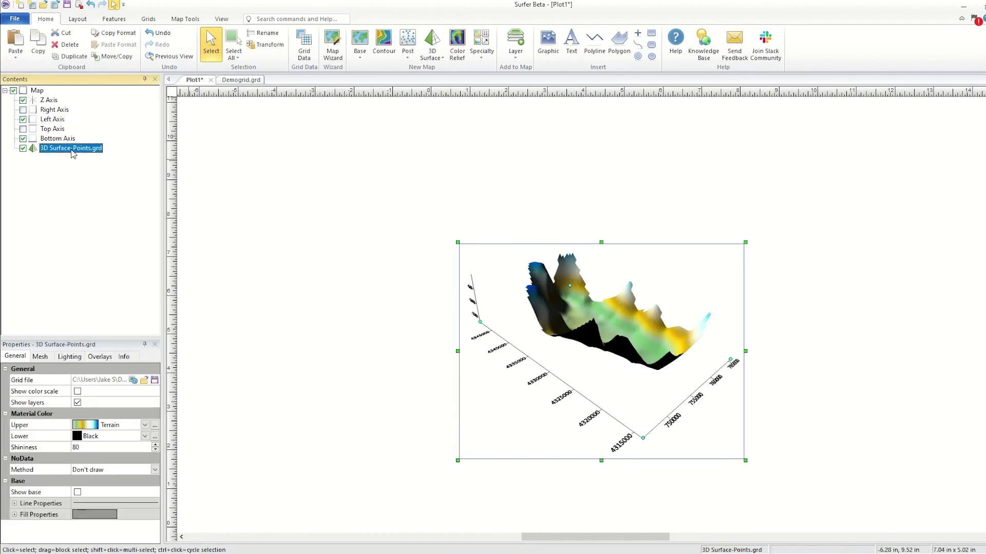